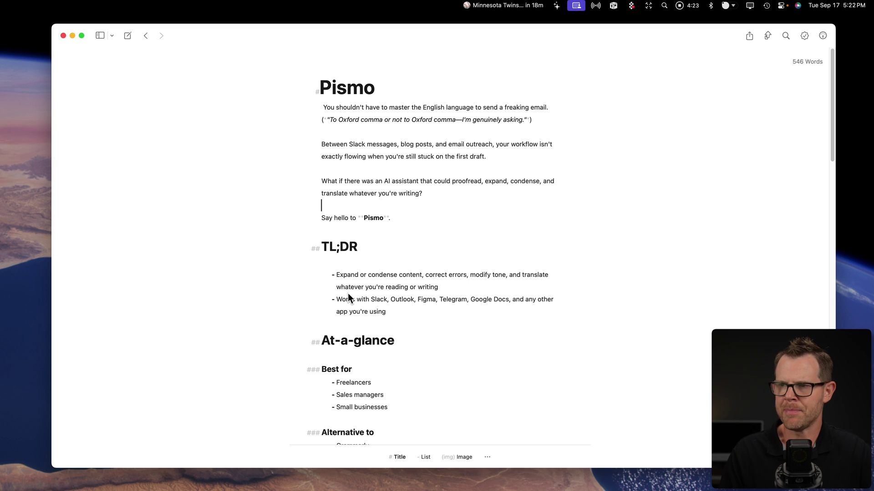
scroll(372, 332, down, 10)
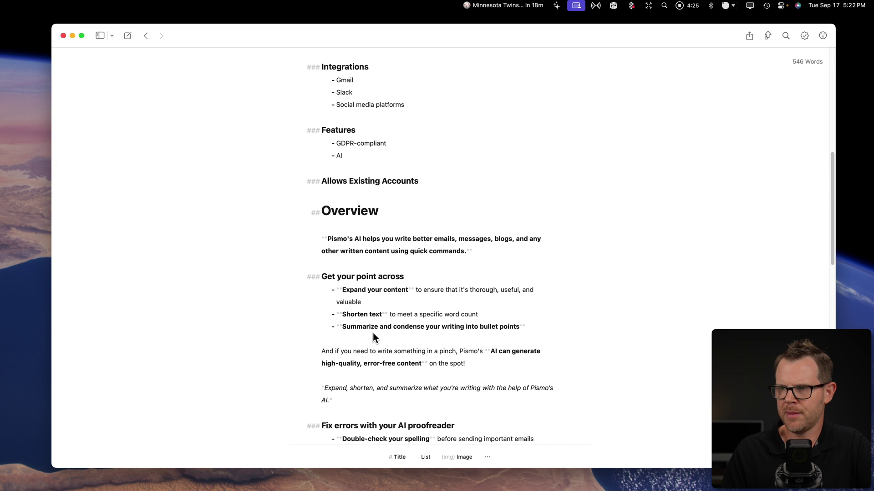
scroll(373, 337, down, 8)
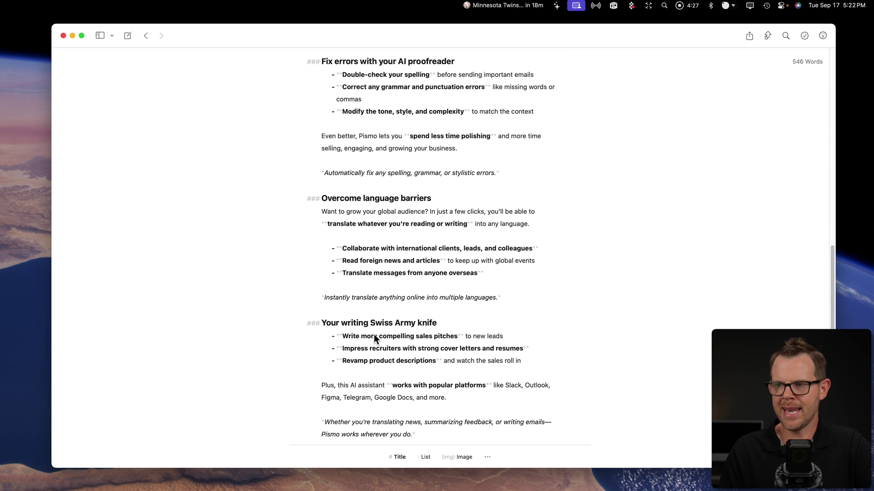
scroll(374, 339, down, 8)
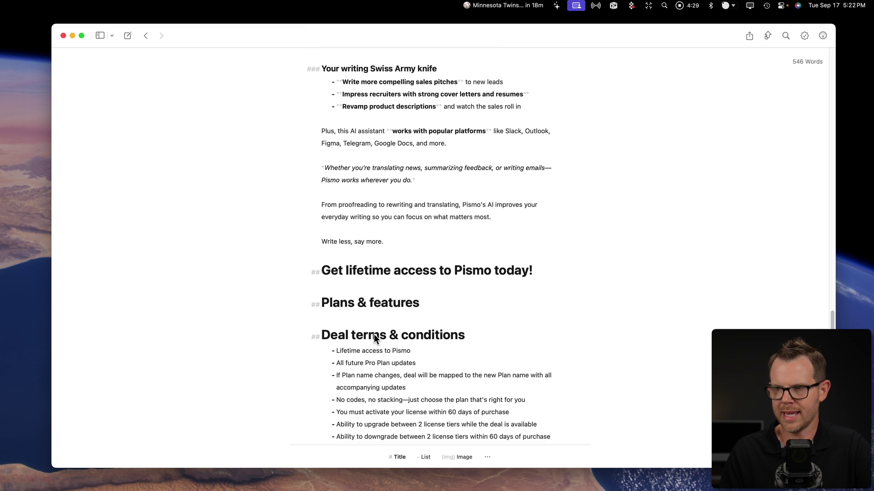
scroll(373, 334, down, 4)
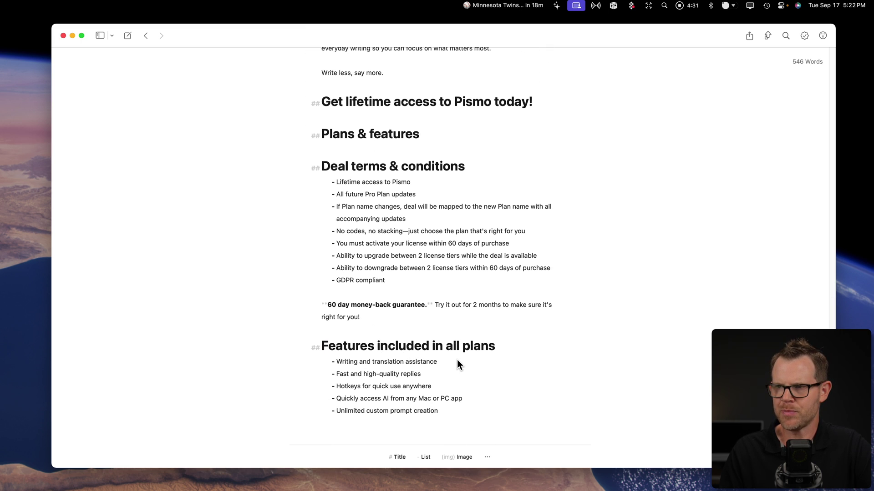
scroll(457, 359, up, 15)
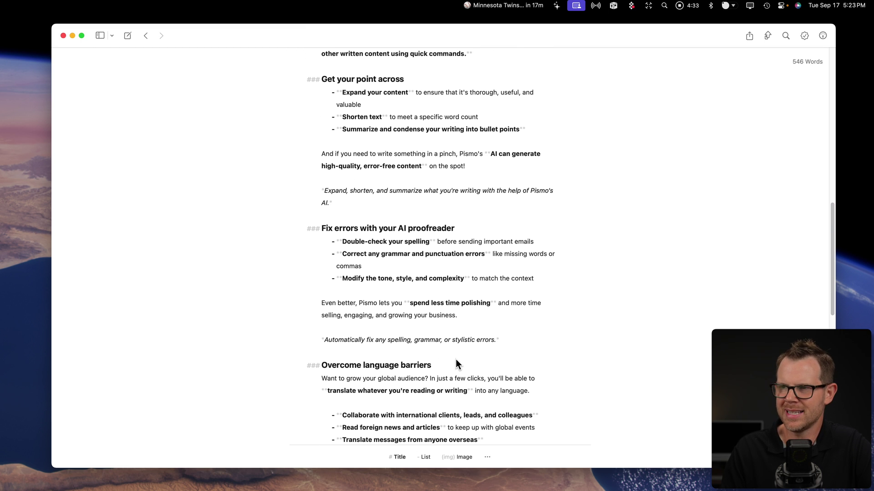
scroll(455, 359, up, 10)
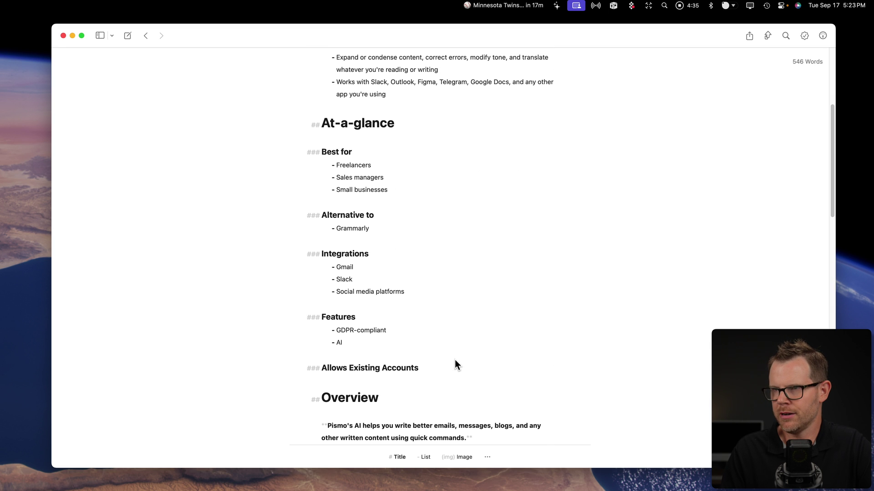
scroll(455, 364, up, 5)
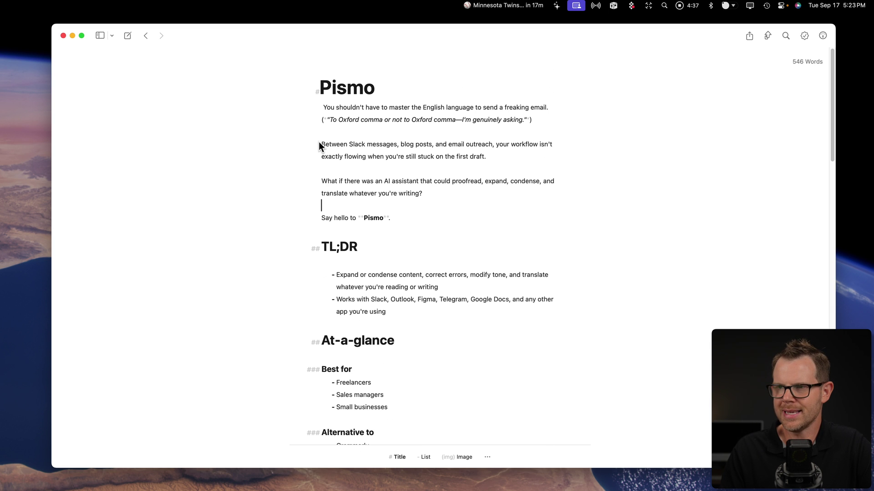
Select the paragraph beginning 'Between Slack messages' in the Ulysses Pismo sheet.
drag(320, 144, 494, 158)
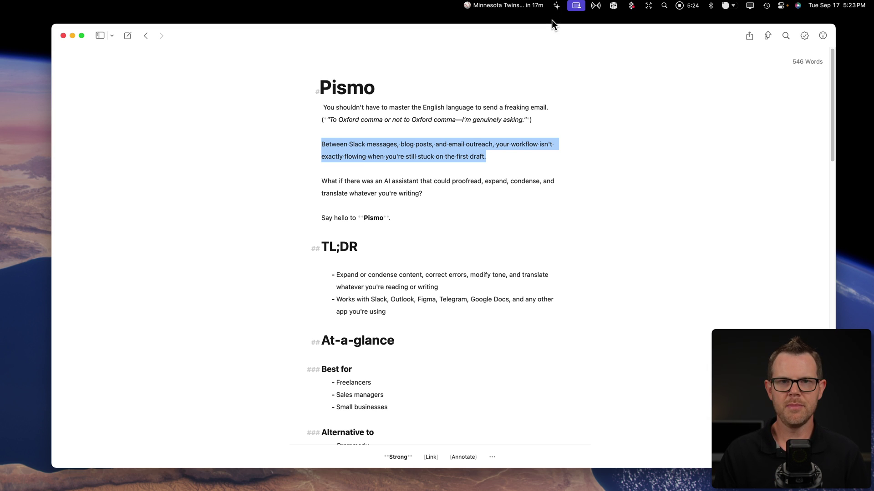
Bring up the Pismo assistant on the selected 'Between Slack messages' paragraph with Shift-Cmd-C.
key(shift+super+c)
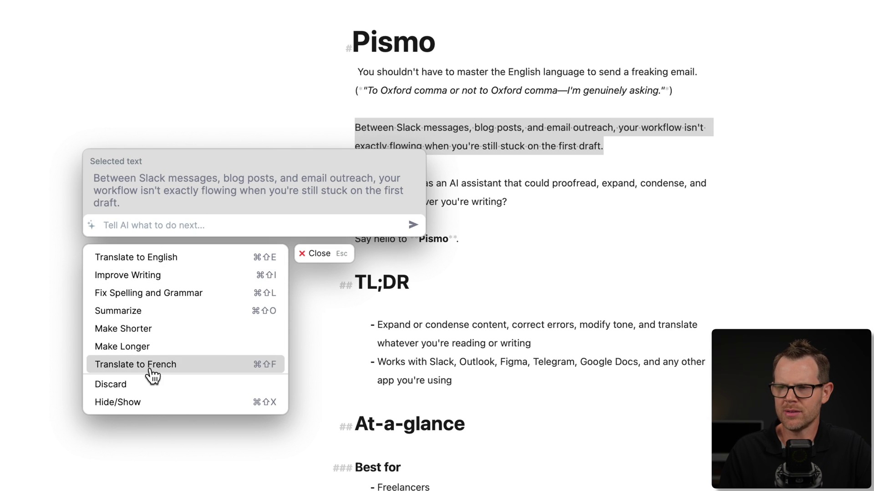
Run Improve Writing on the paragraph, then discard that result to try another prompt.
click(132, 278)
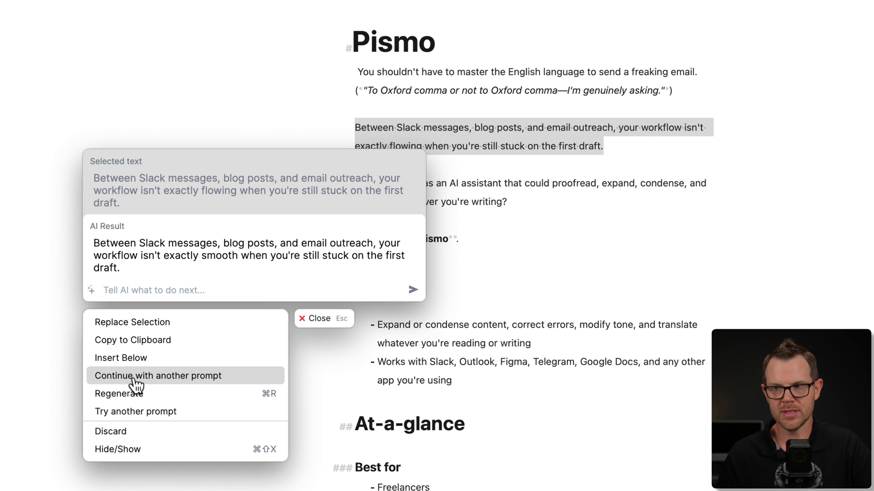
click(143, 412)
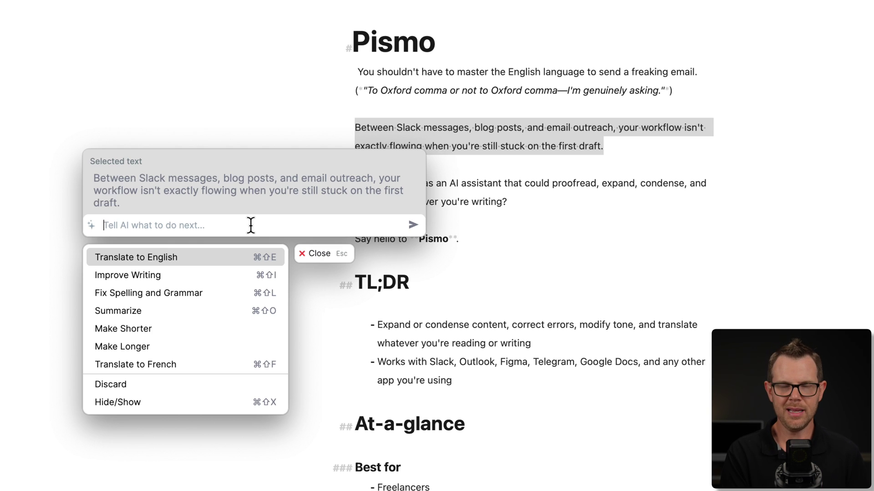
Send a custom prompt for a clearer, witty rewrite and replace the original paragraph with it.
text(This line is supposed to communicate that things are getting in the way of your first draft, but I don't think it's clear. Rewrite, keep it witty, but improve the clarity.)
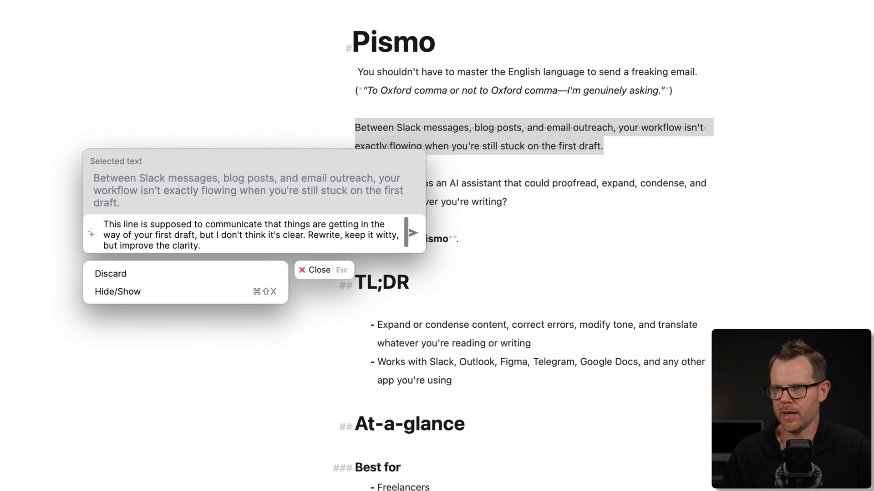
click(414, 235)
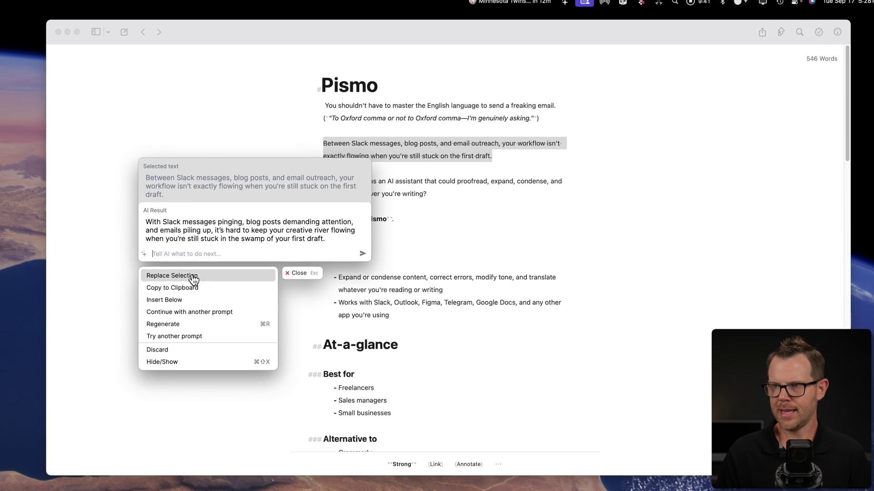
click(157, 324)
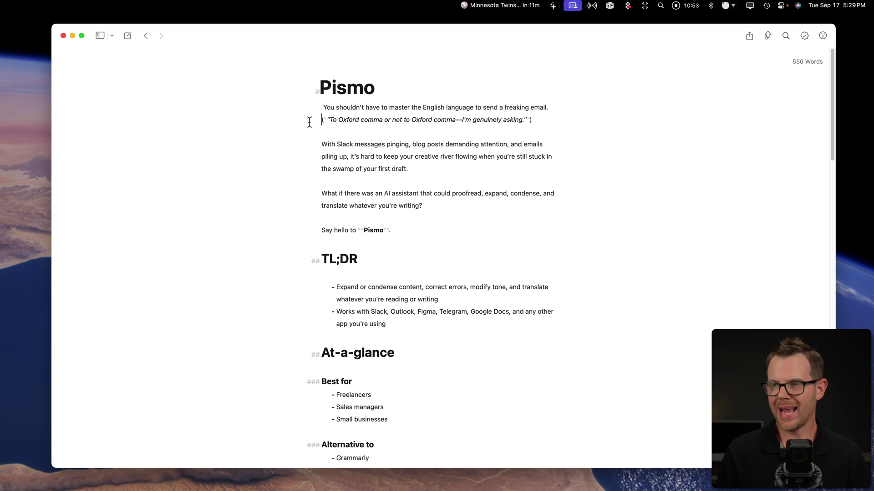
Select the intro paragraphs under the Pismo title and insert their French translation below them.
drag(323, 105, 437, 227)
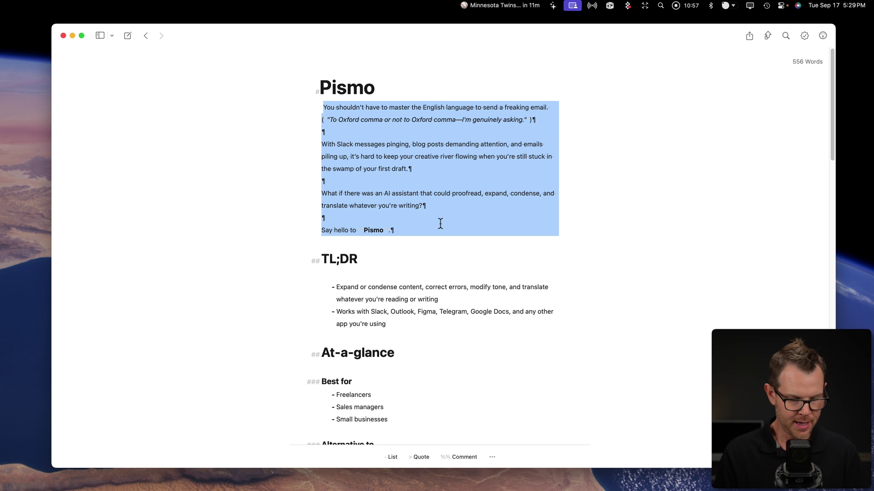
key(super+shift+c)
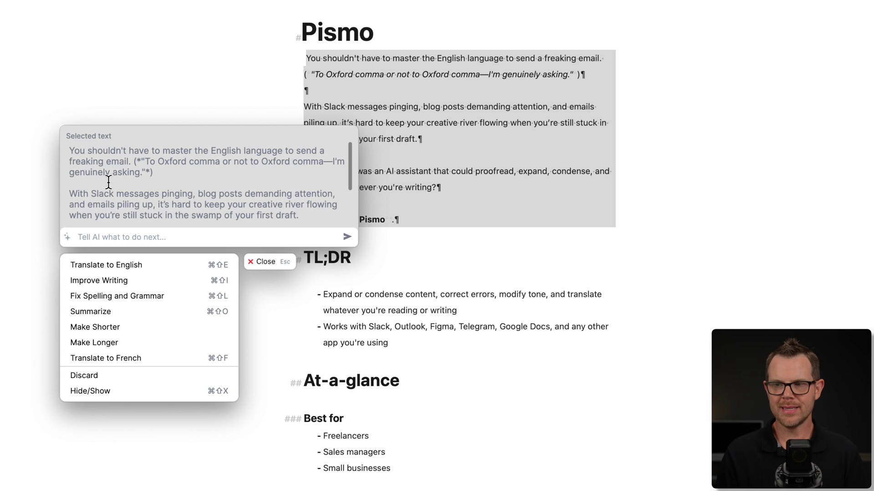
click(388, 147)
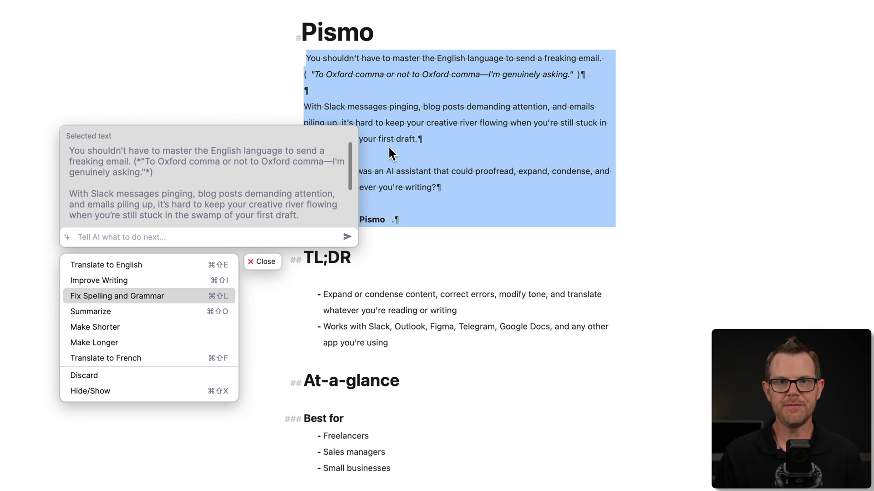
click(121, 357)
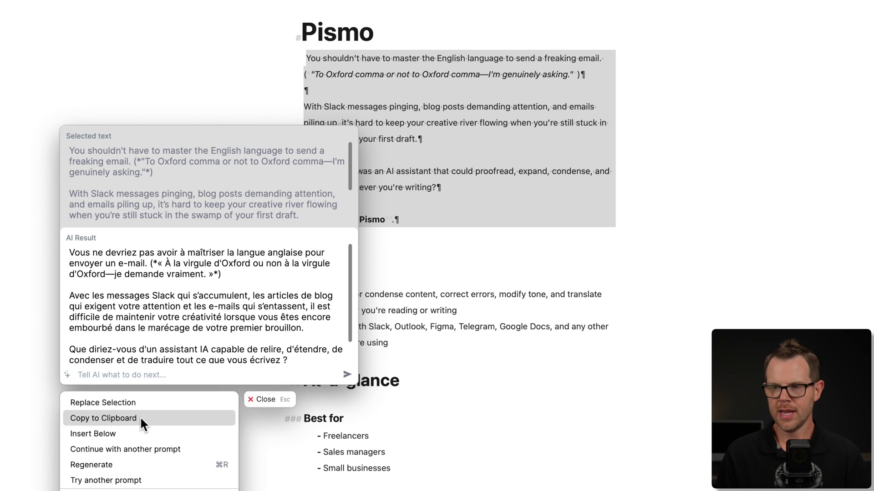
click(134, 433)
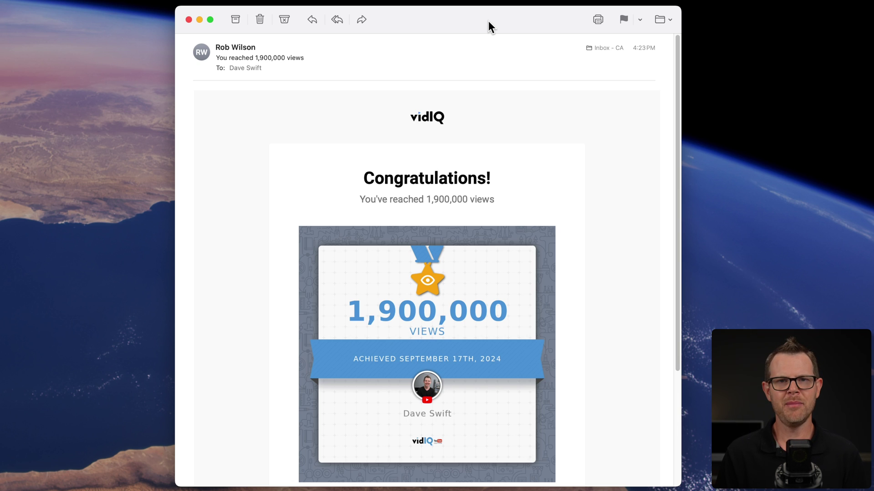
Reply to the 1,900,000-views email and have Pismo draft a response to its quoted Congratulations heading.
click(317, 21)
drag(363, 277, 503, 293)
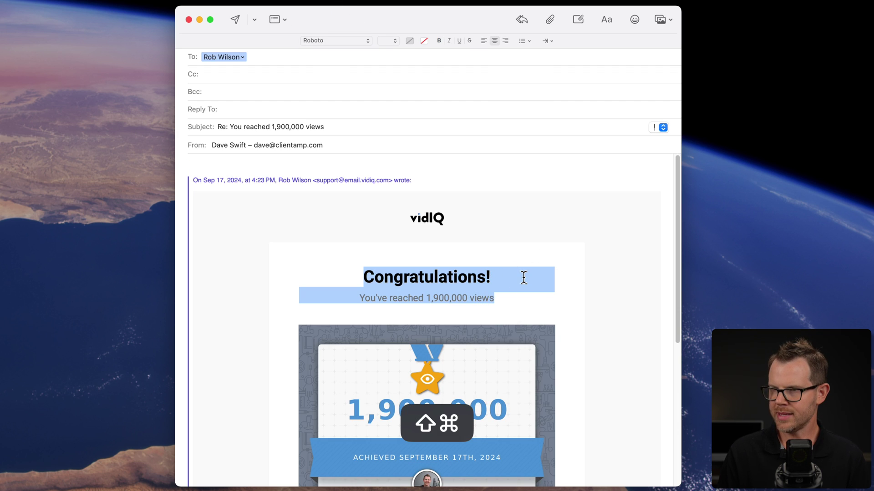
key(super+shift+c)
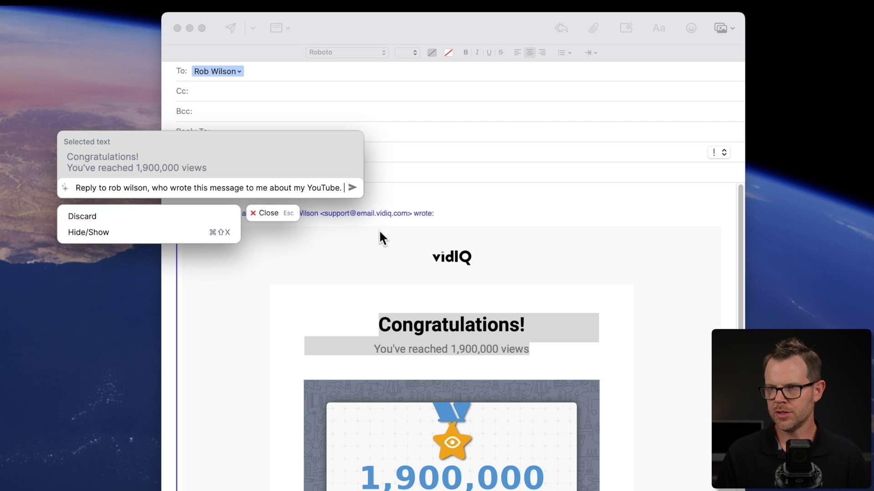
click(352, 188)
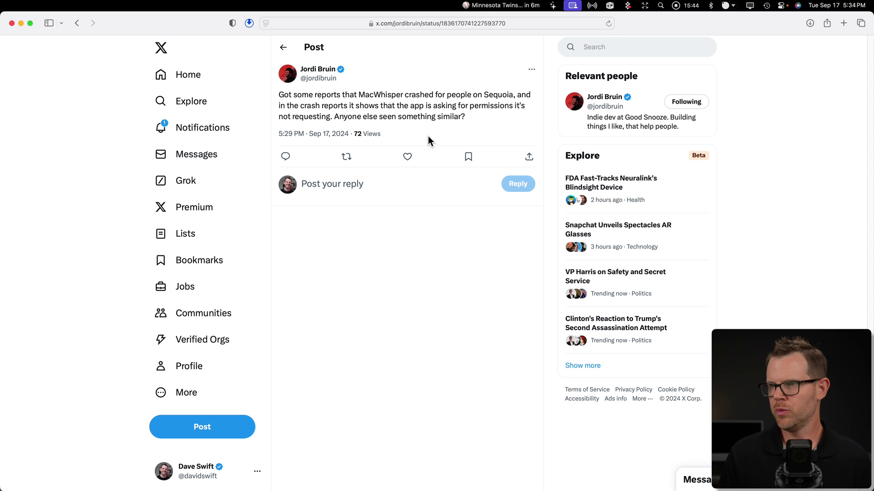
Select the MacWhisper post text and ask Pismo: 'Reply negatively, I wasn't affected.'.
drag(468, 116, 279, 94)
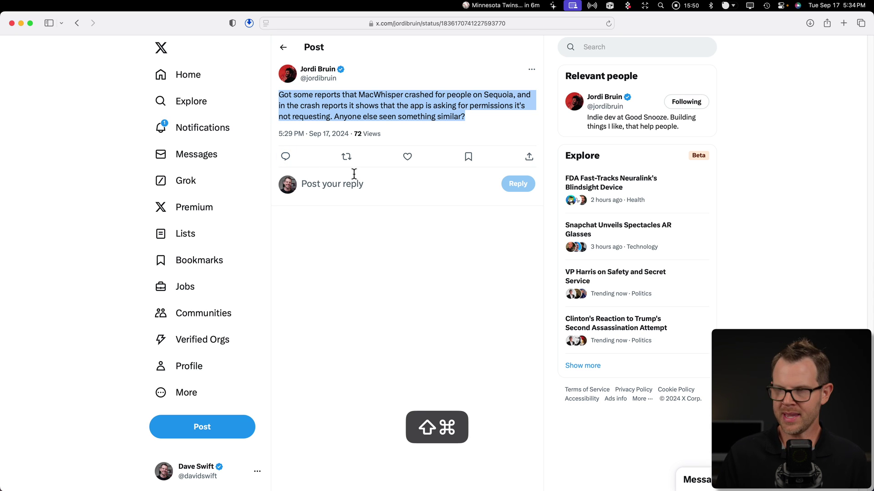
key(super+shift+c)
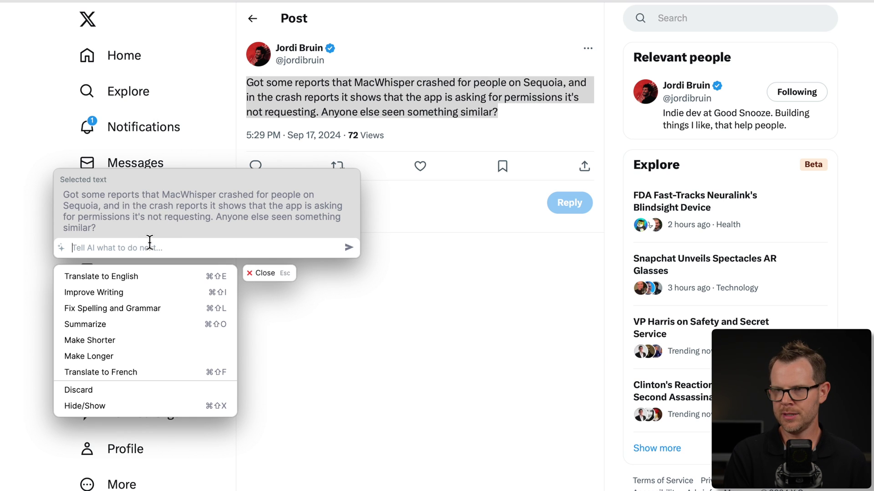
text(Reply negatively)
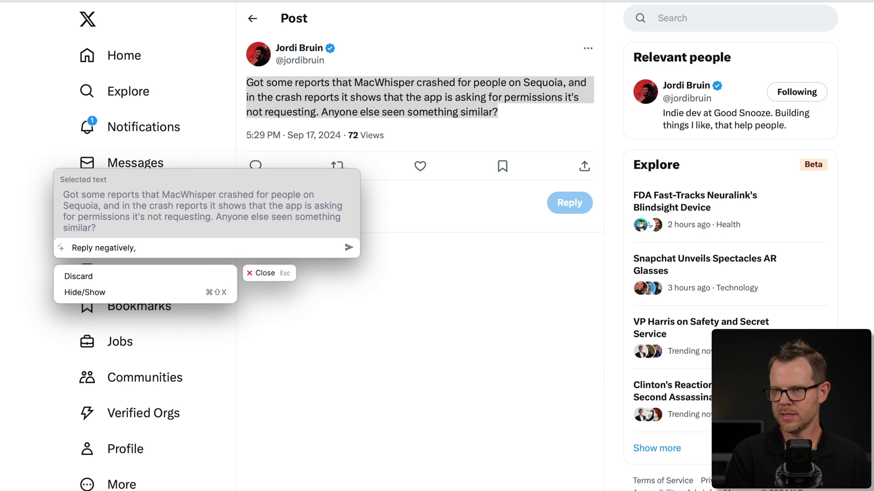
text(, I wasn't affected.)
click(349, 251)
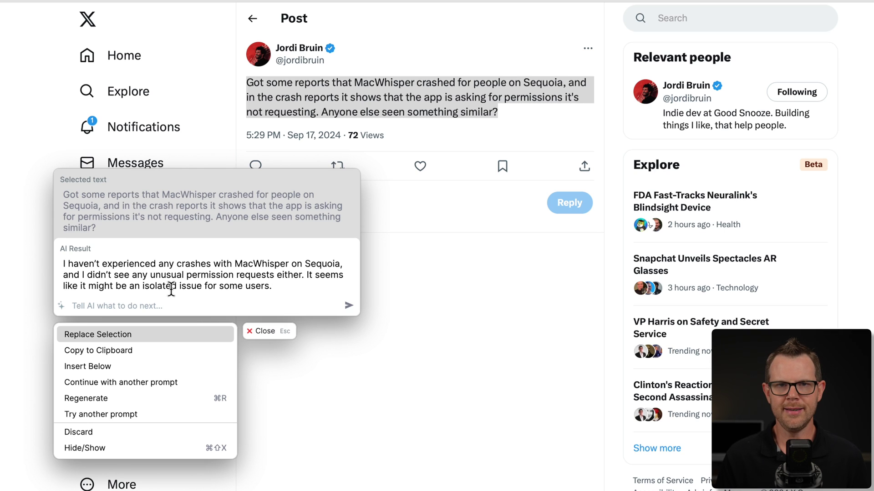
Copy the AI-drafted reply and paste it into the post's reply field.
click(204, 348)
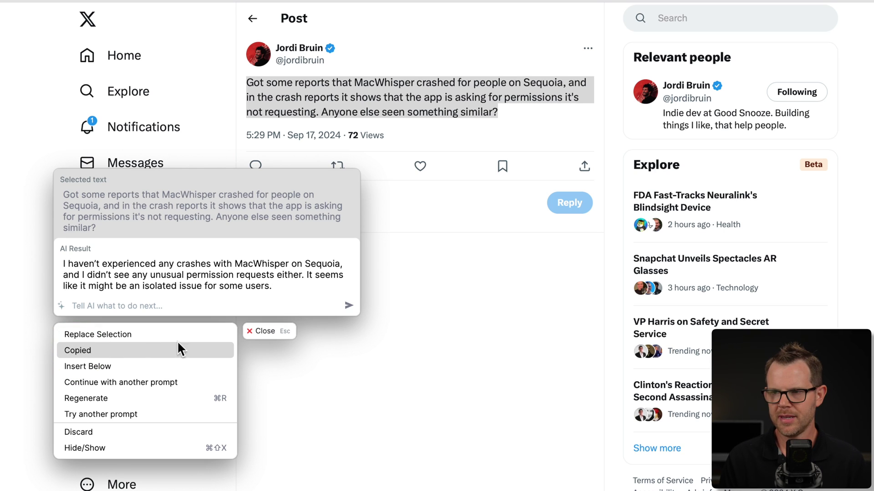
click(267, 331)
click(402, 203)
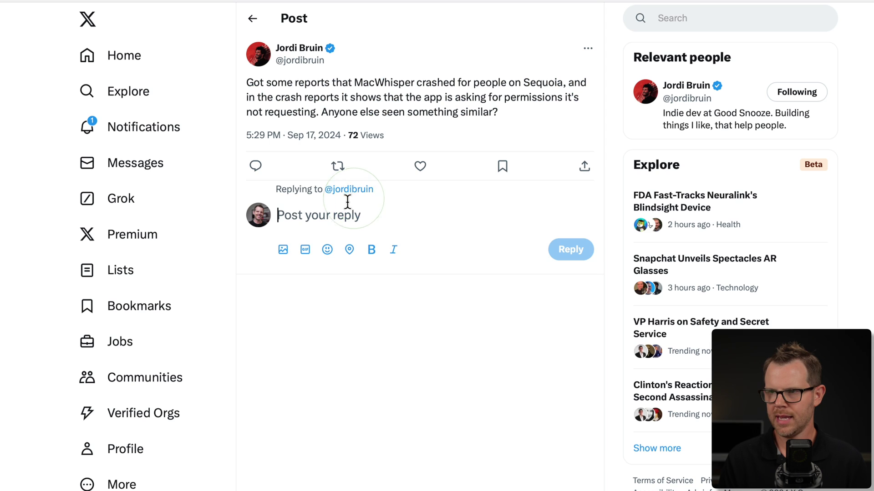
key(super+v)
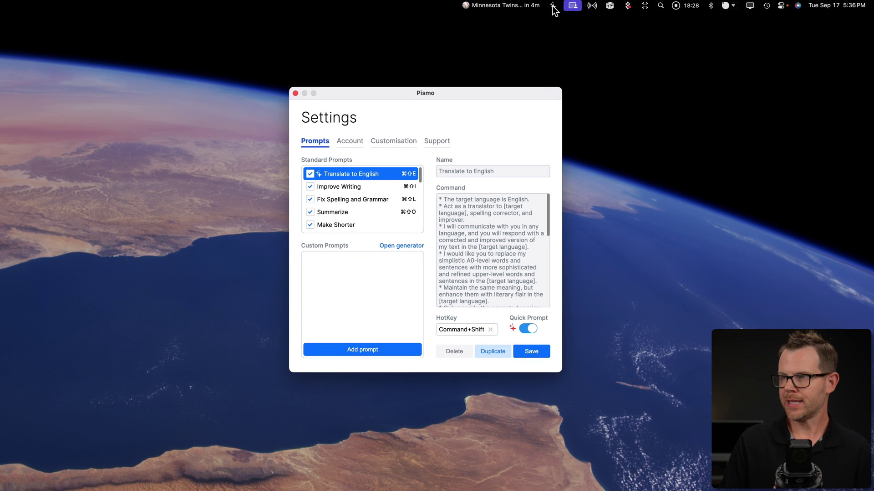
Open Pismo's Settings from the menu-bar icon to view the prompts page.
click(553, 5)
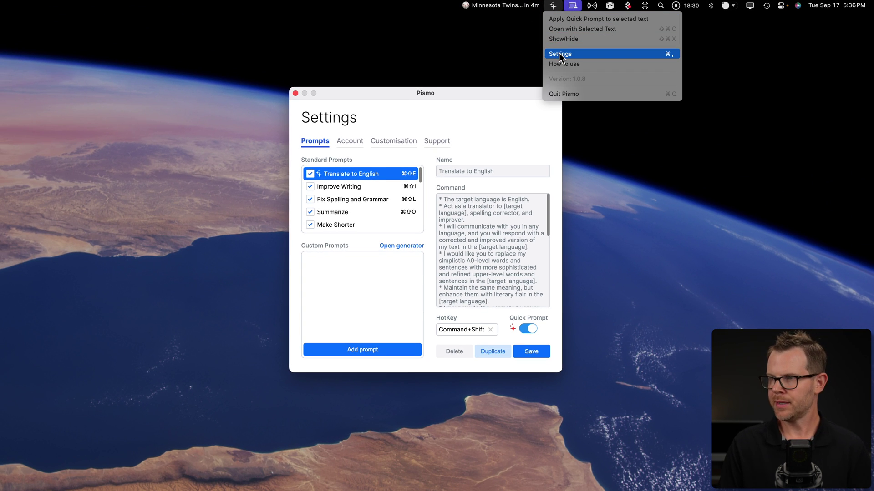
click(468, 91)
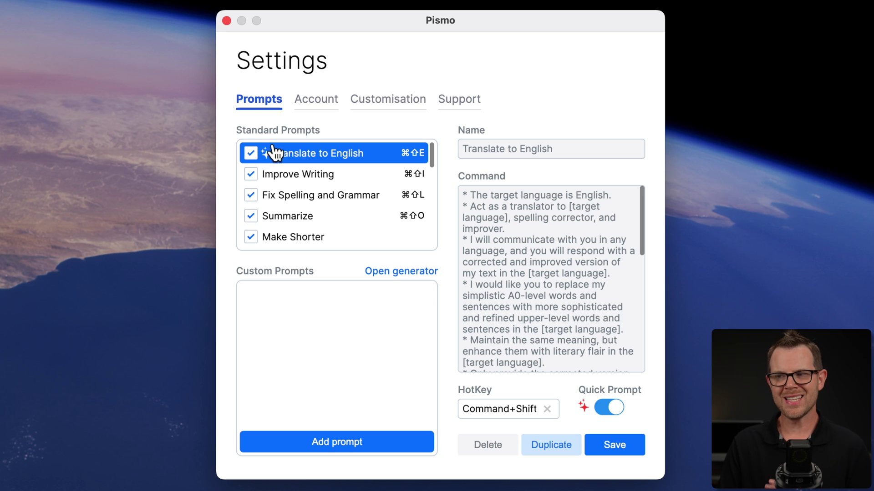
Browse the details of Improve Writing, Fix Spelling and Grammar, Make Longer, Write cold email and Write sales offer.
click(313, 179)
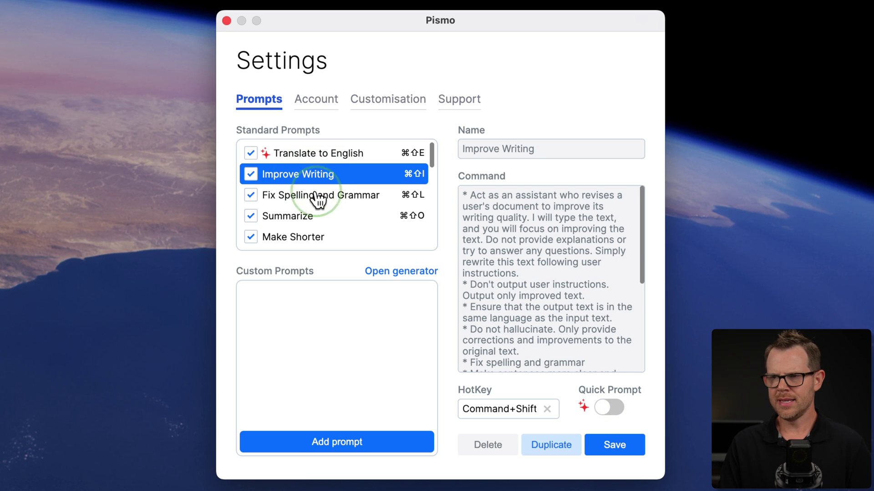
click(317, 195)
scroll(318, 207, down, 4)
click(299, 181)
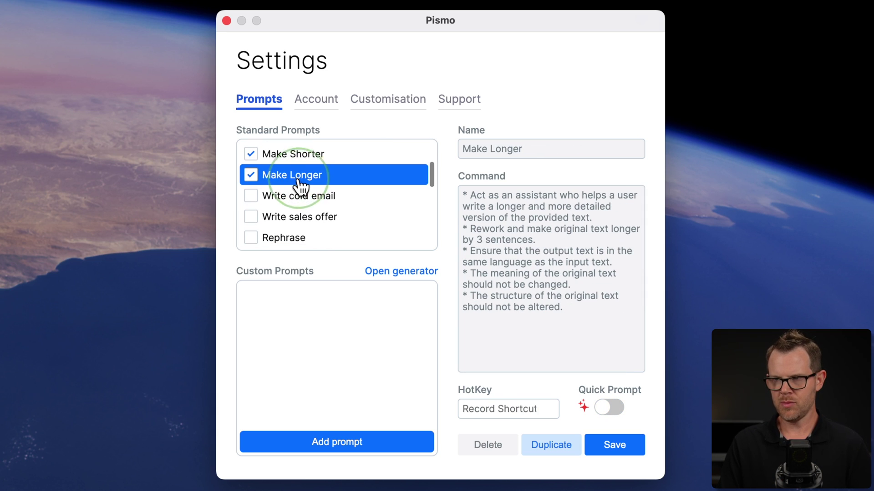
click(302, 196)
click(305, 219)
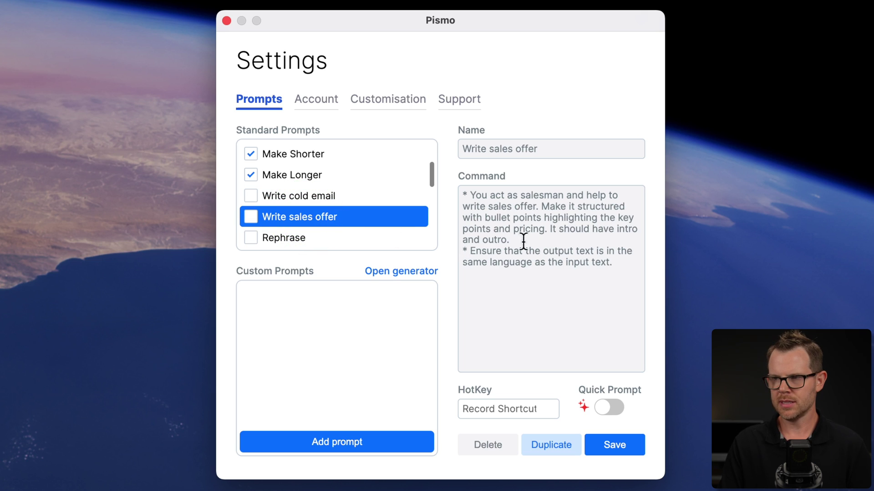
scroll(291, 223, up, 2)
scroll(281, 222, down, 5)
scroll(281, 222, down, 4)
Enable Optimize for TikTok and Instagram, check the command list via Shift-Cmd-X, then disable both again.
click(249, 177)
click(250, 197)
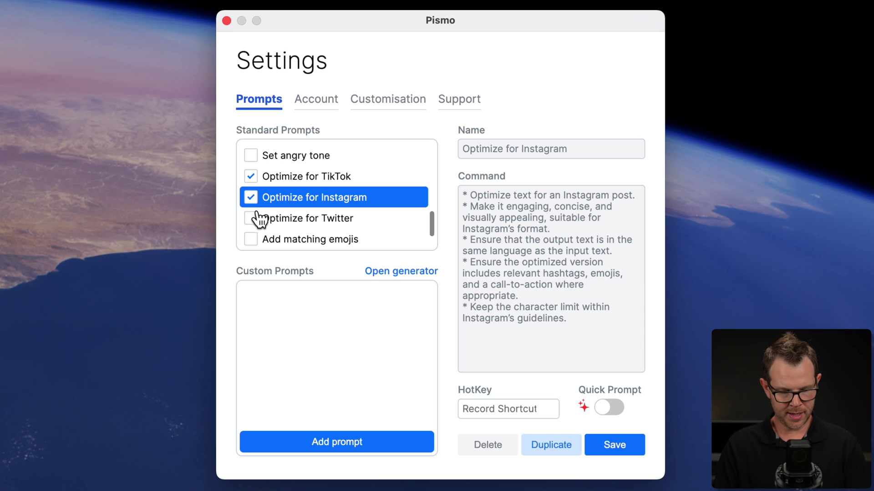
key(super+shift+x)
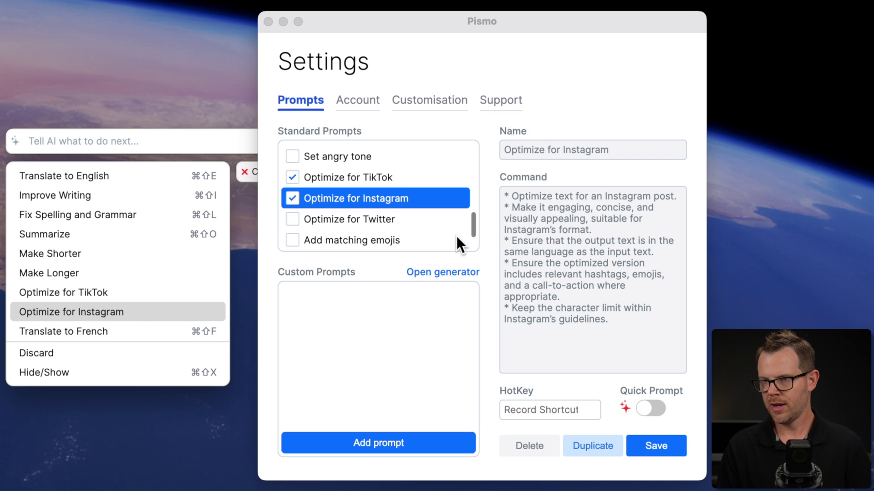
click(292, 199)
click(292, 179)
scroll(291, 187, up, 2)
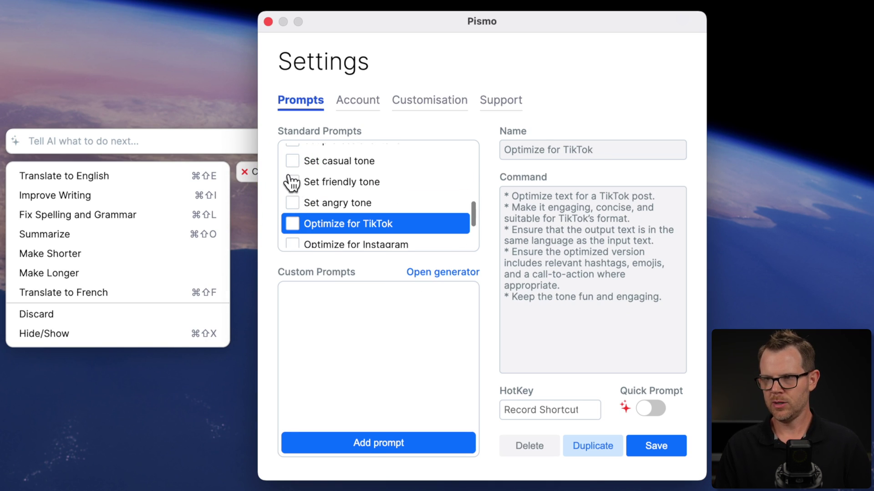
click(293, 161)
Duplicate Improve Writing into a custom 'Improve Writing Copy' prompt and check Pismo's quick actions list.
scroll(322, 200, up, 10)
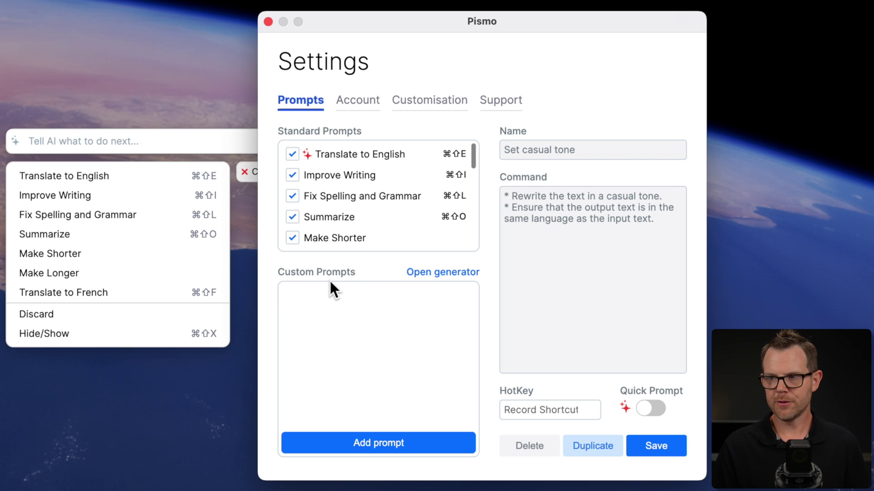
click(357, 185)
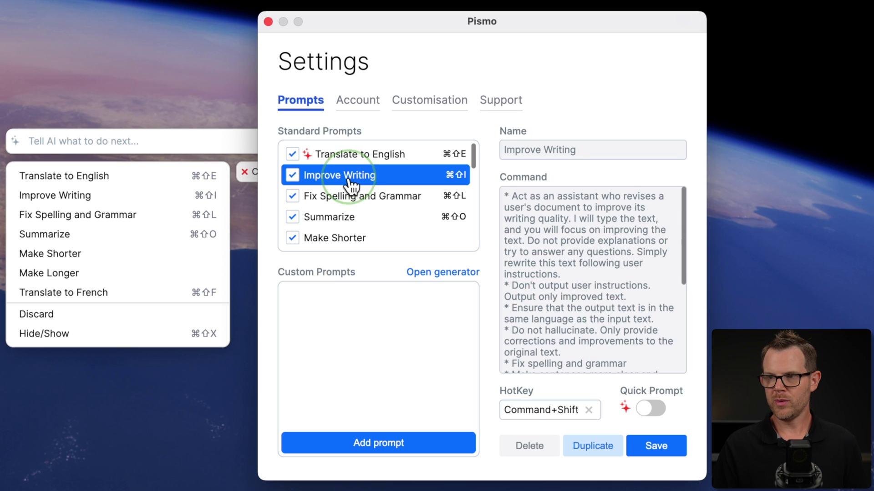
scroll(573, 322, down, 5)
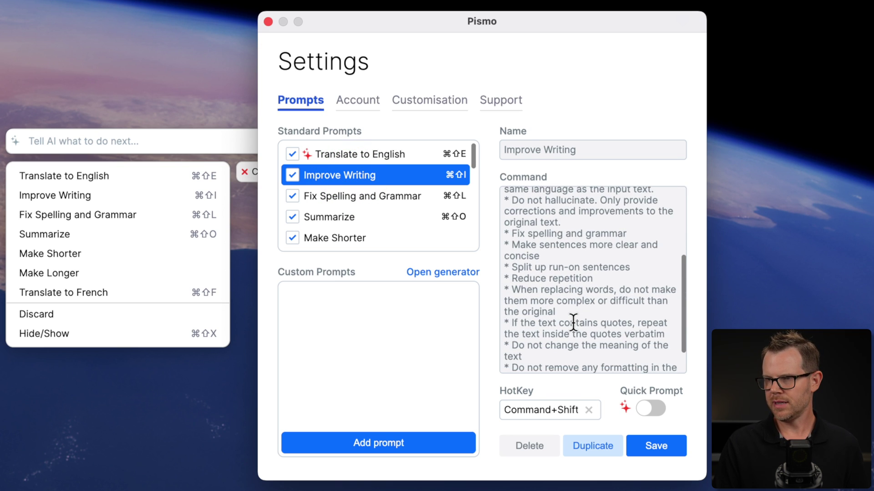
click(592, 449)
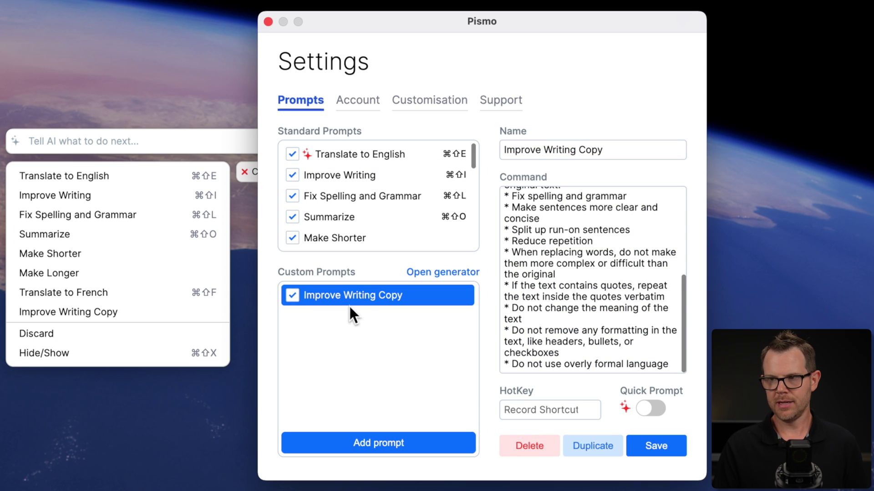
scroll(578, 284, up, 5)
scroll(579, 281, down, 5)
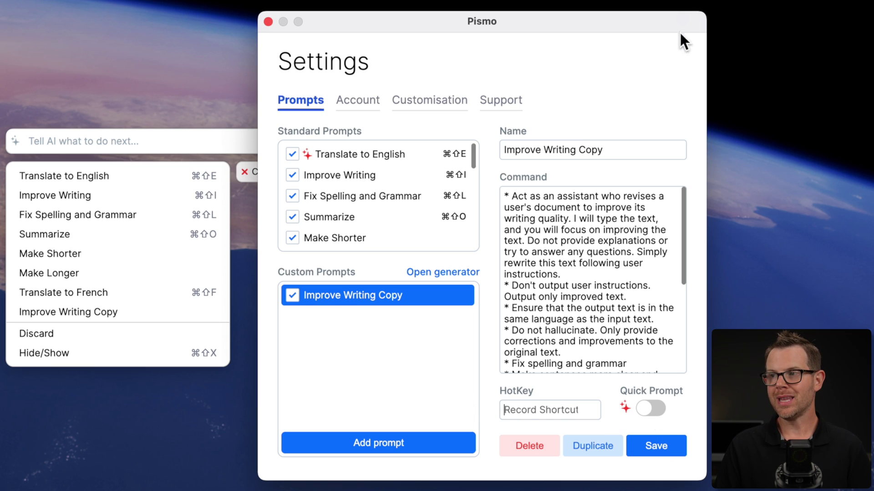
click(553, 6)
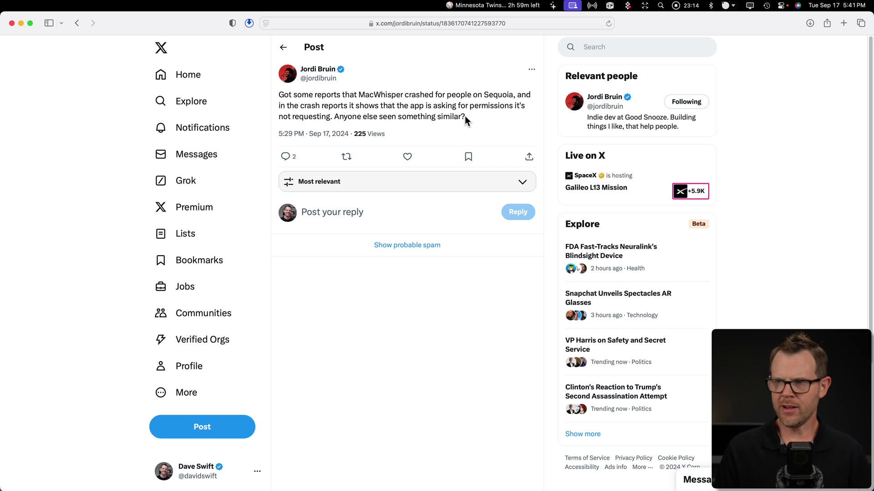
Select the MacWhisper post text and bring up Pismo's prompt list, reopening it once.
drag(281, 96, 512, 123)
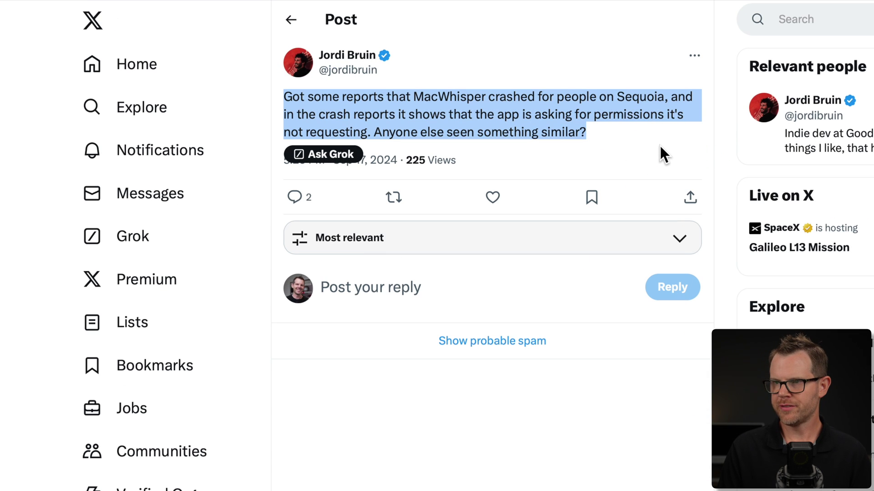
key(ctrl+space)
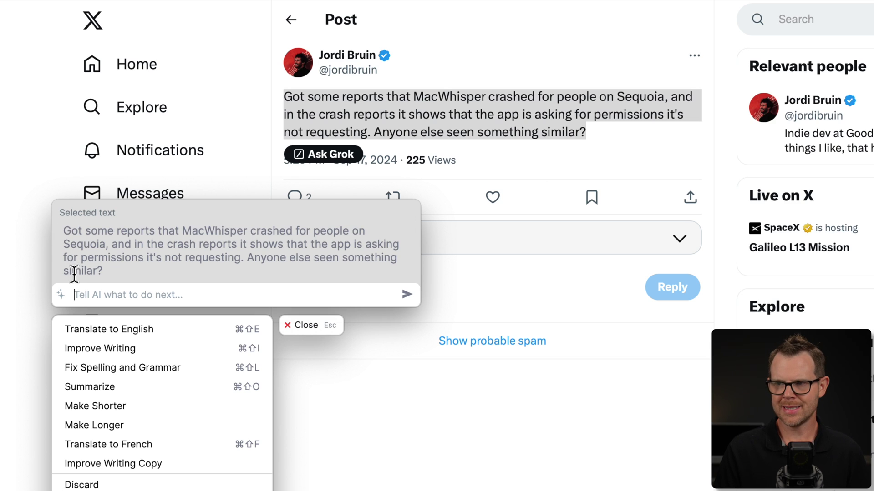
click(301, 325)
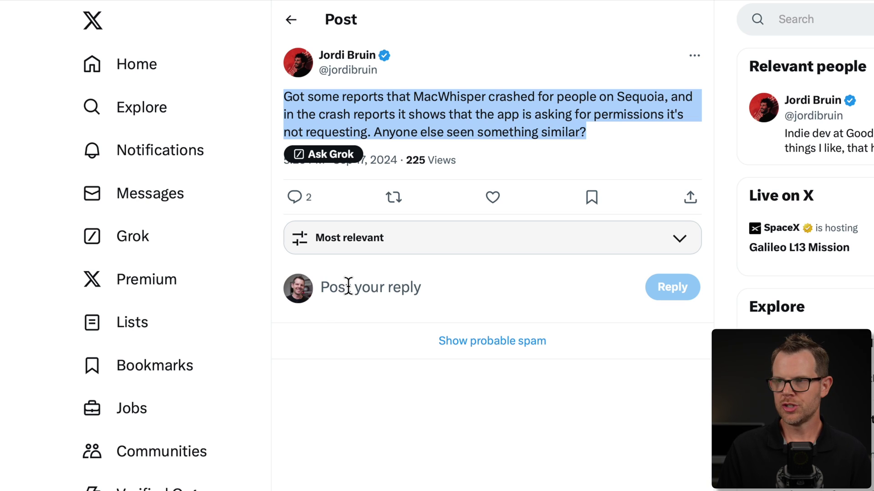
key(ctrl+space)
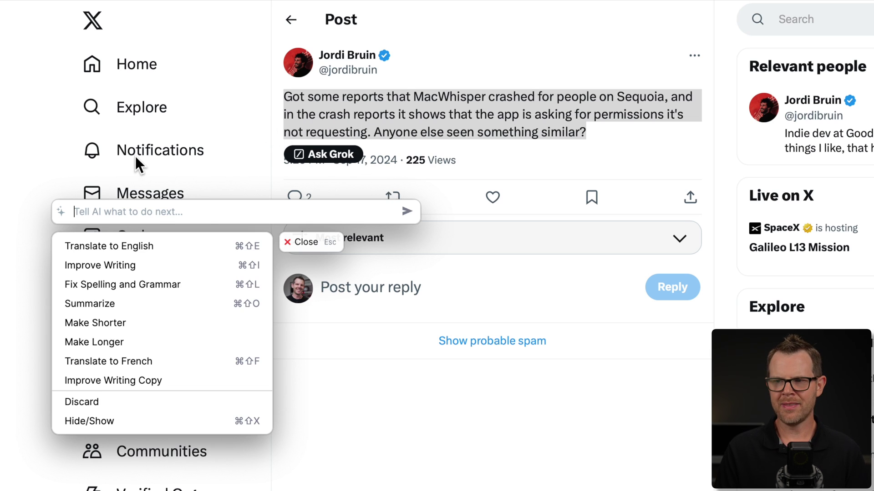
Ask Pismo: 'Write a reply saying I'm not getting the error.'.
click(396, 116)
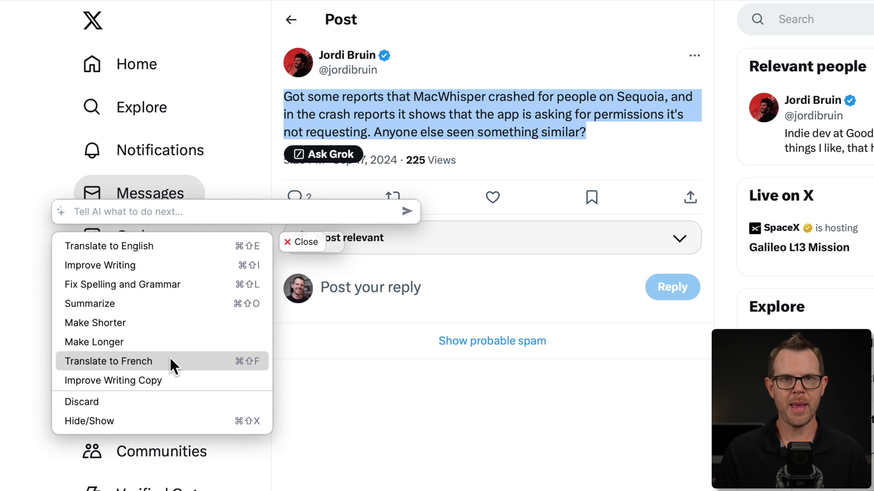
click(104, 210)
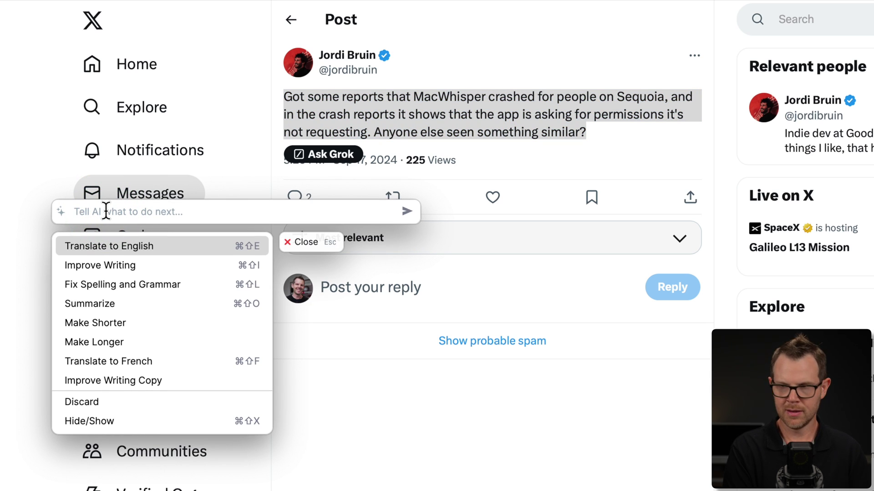
text(Write a reply saying I'm not getting the error.)
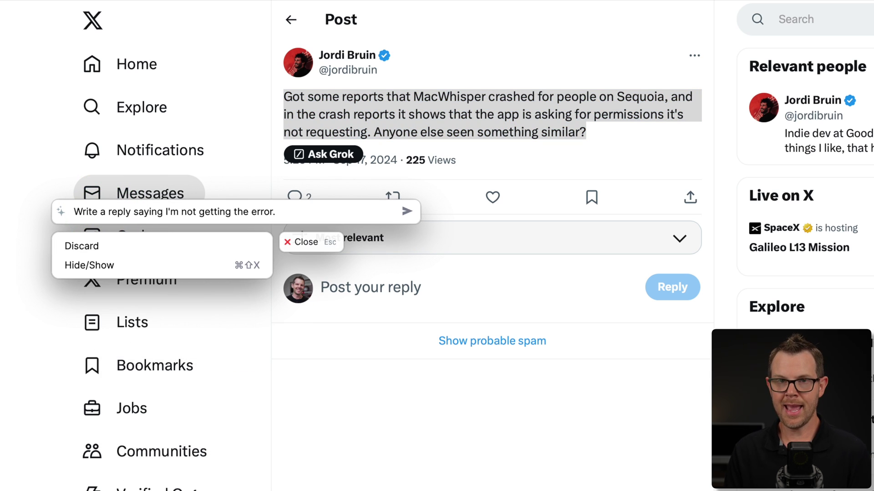
click(406, 212)
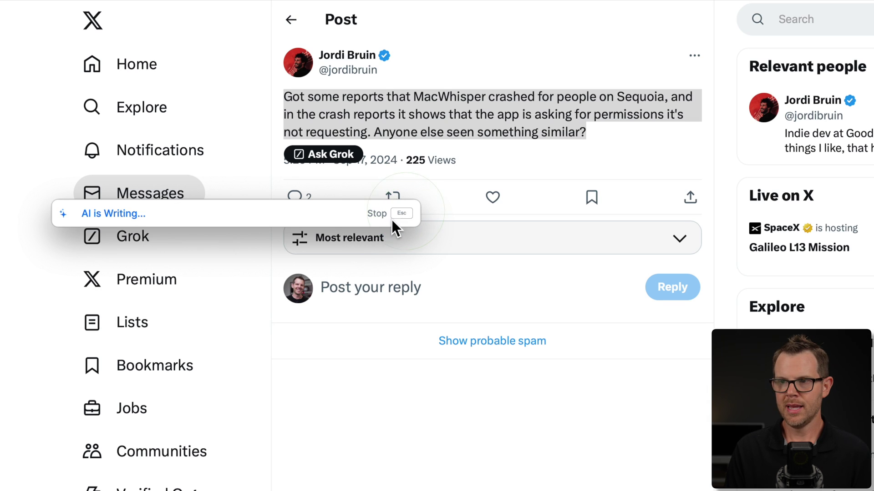